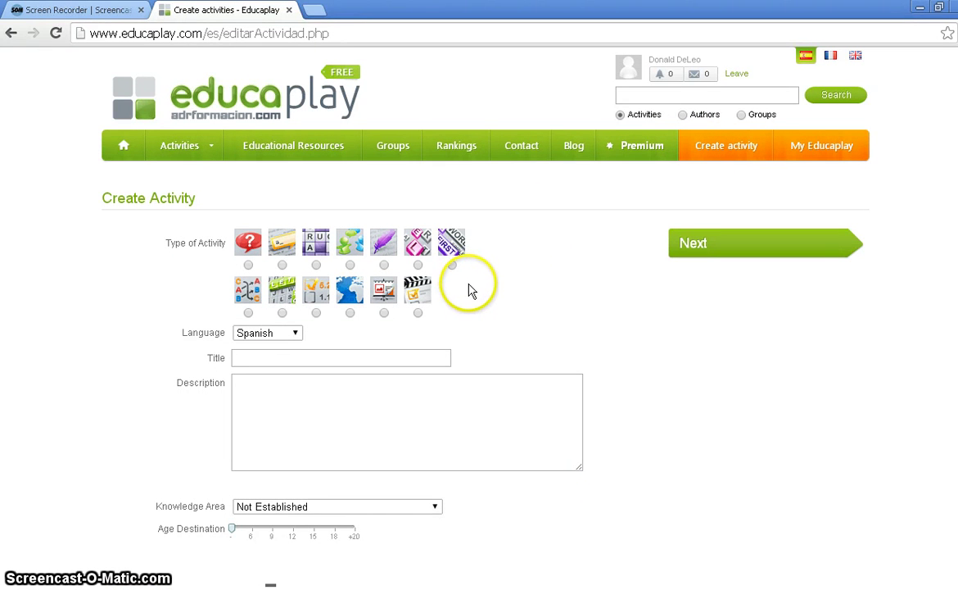
Step: Choose the word search activity type and set its language to English
click(282, 313)
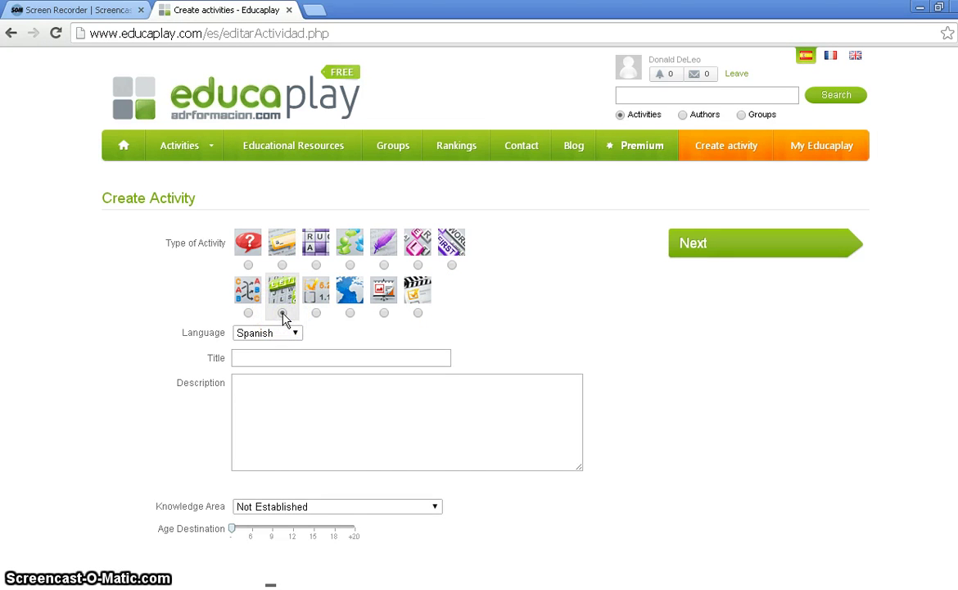
click(282, 313)
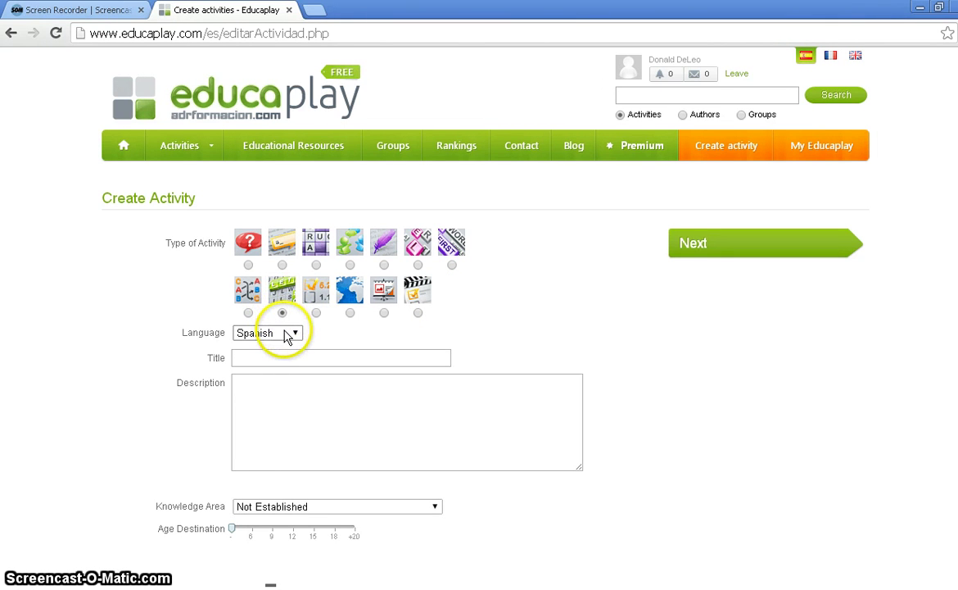
click(286, 333)
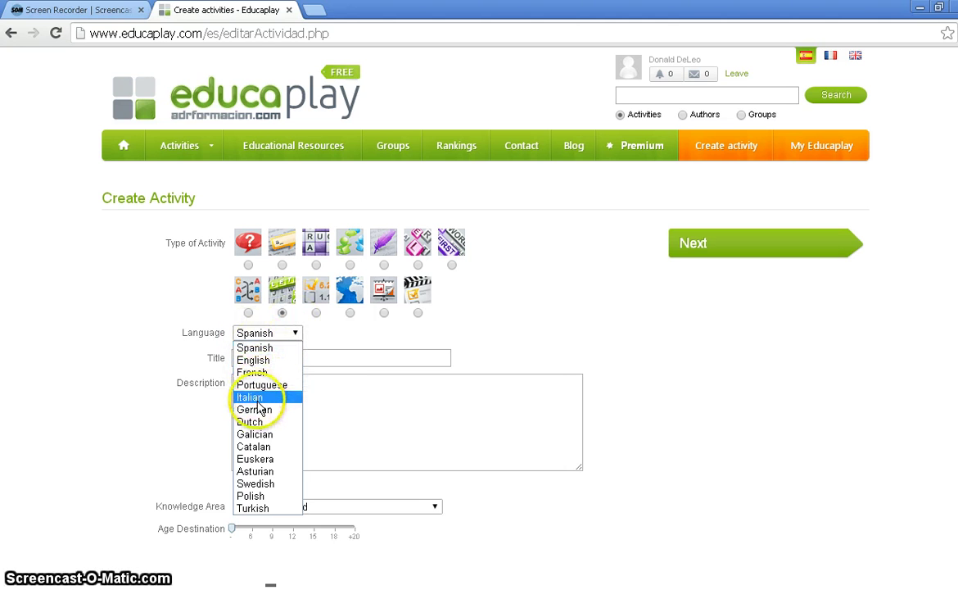
click(254, 361)
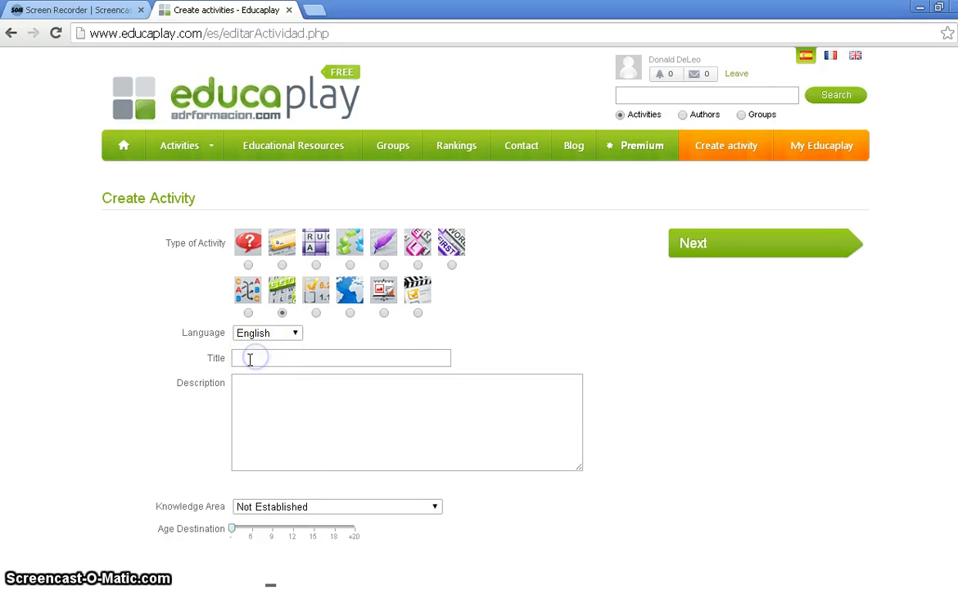
Step: Title the activity "Primary and Secondary Colors" and describe it as "Locate and find the primary and secondary colors."
click(244, 354)
text(Primary and)
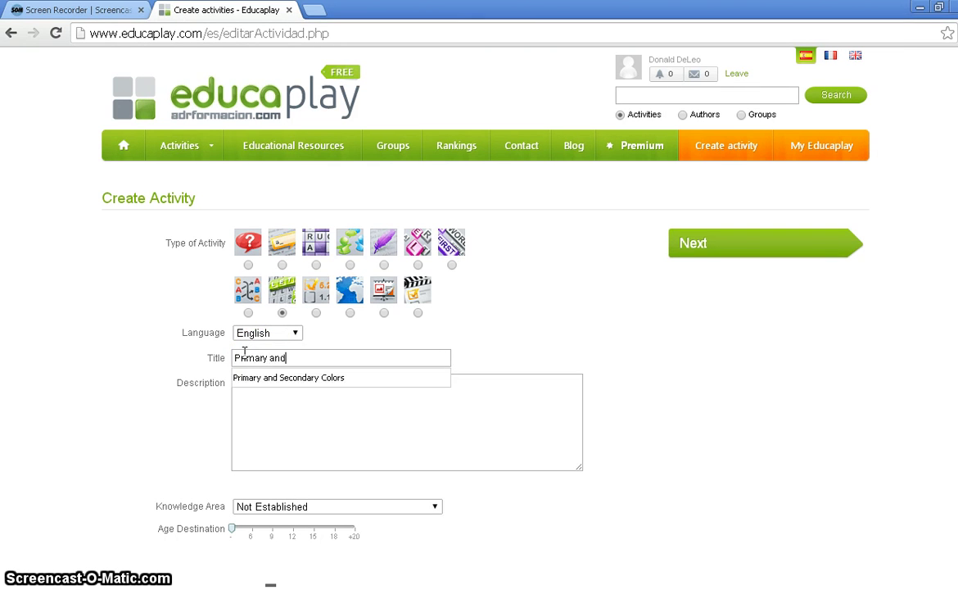
text( Secondary Colors)
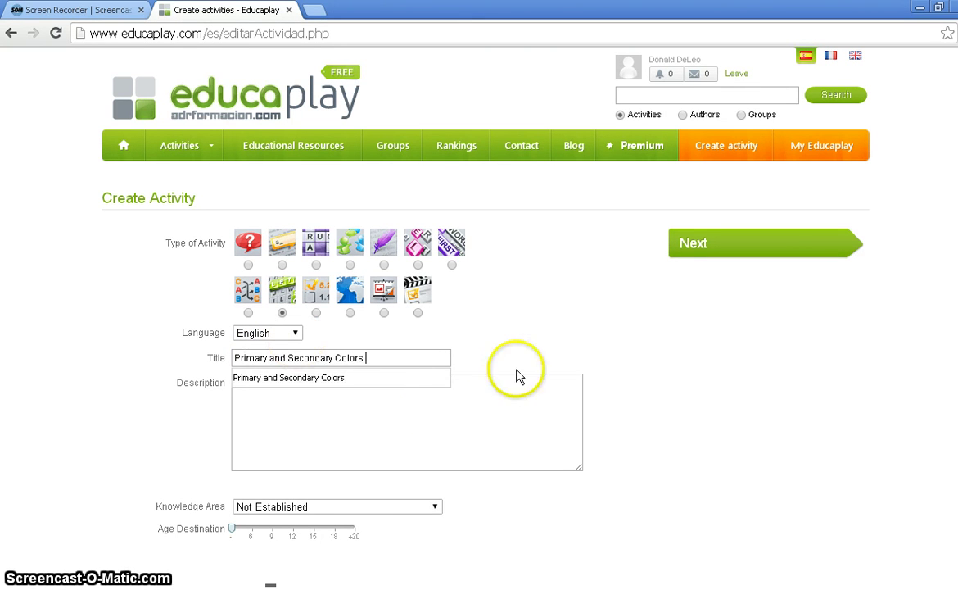
click(472, 397)
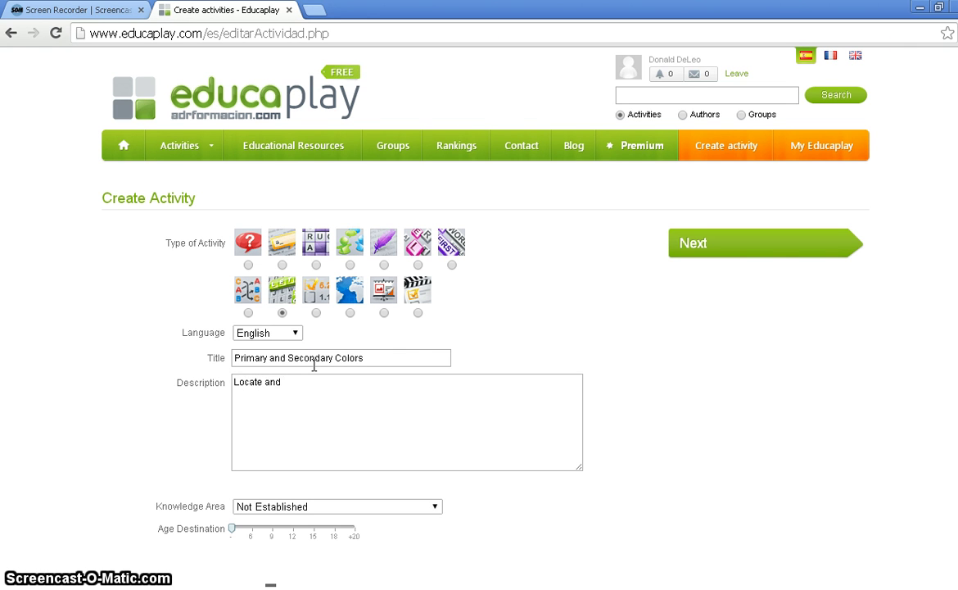
text(find the primary and secondary colors.)
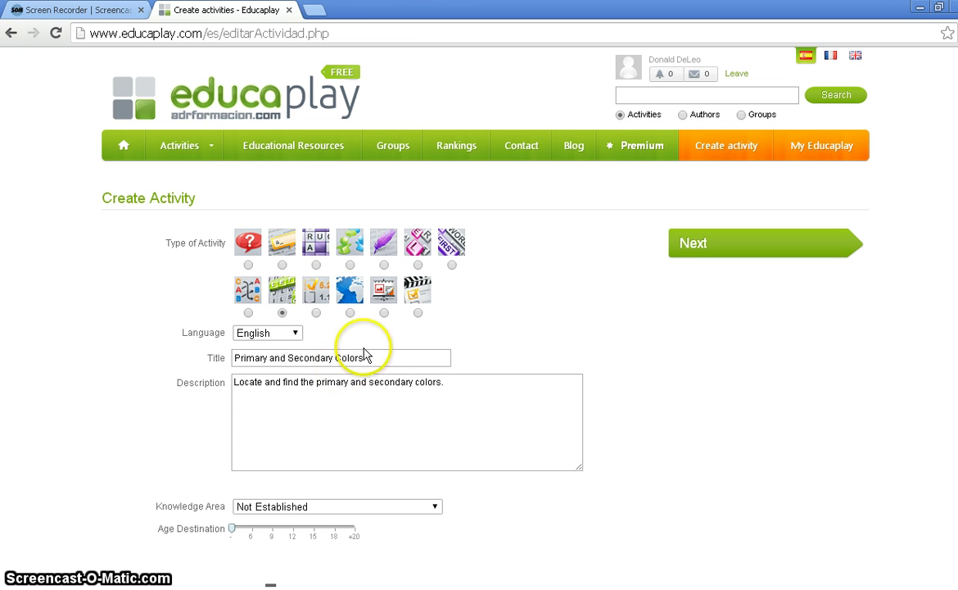
Step: Set the knowledge area to Art and the target age to 8, and continue to the activity's setup page
click(388, 508)
click(250, 282)
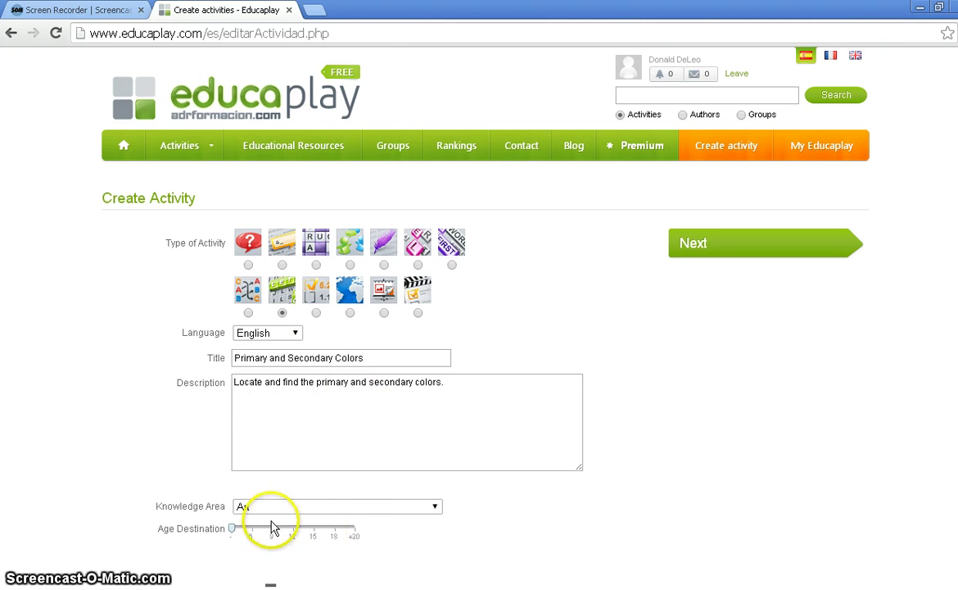
scroll(269, 539, down, 1)
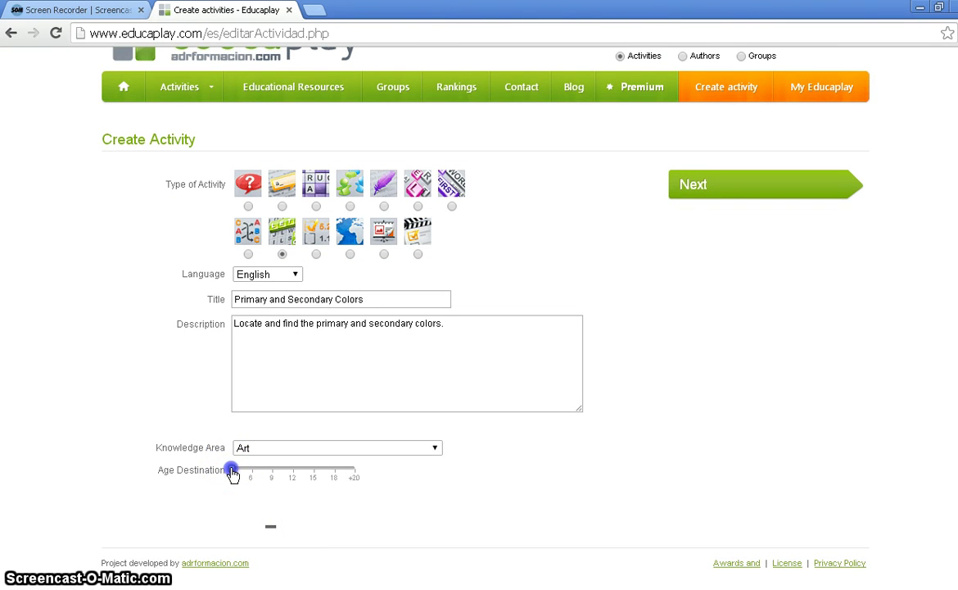
drag(233, 475, 263, 476)
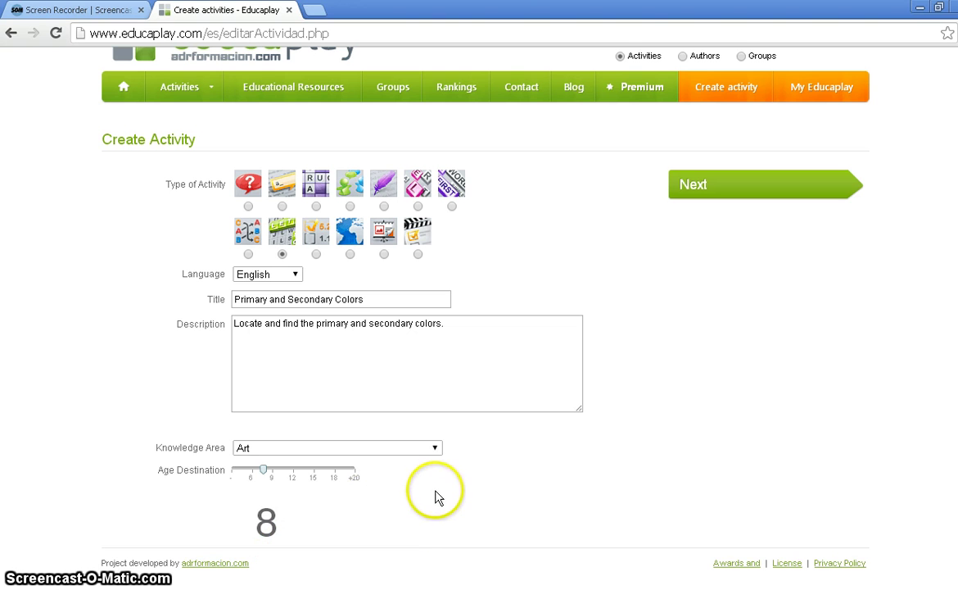
click(696, 185)
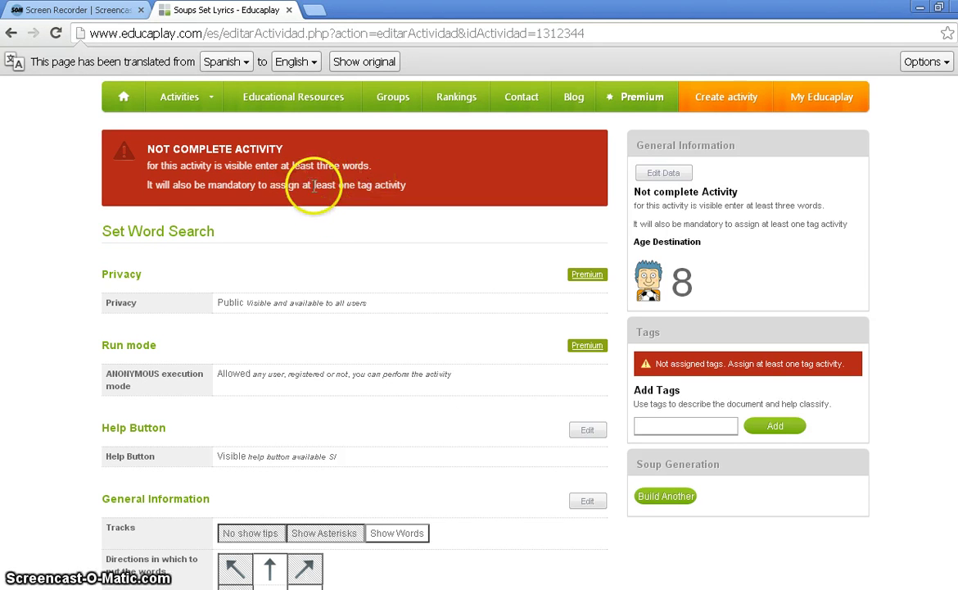
Step: Look through the word search setup page and inspect the help button's visibility options
scroll(279, 246, down, 1)
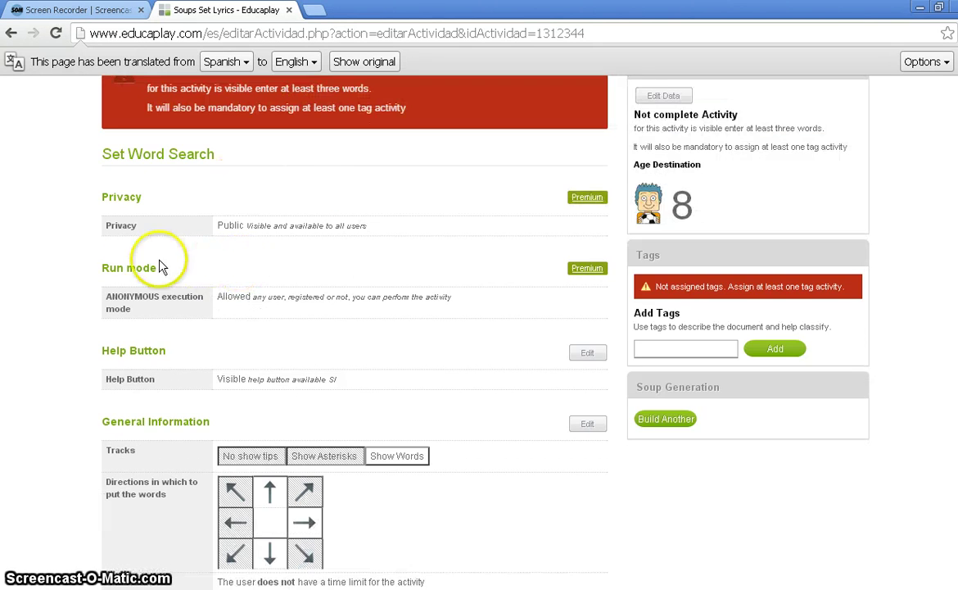
scroll(106, 246, down, 1)
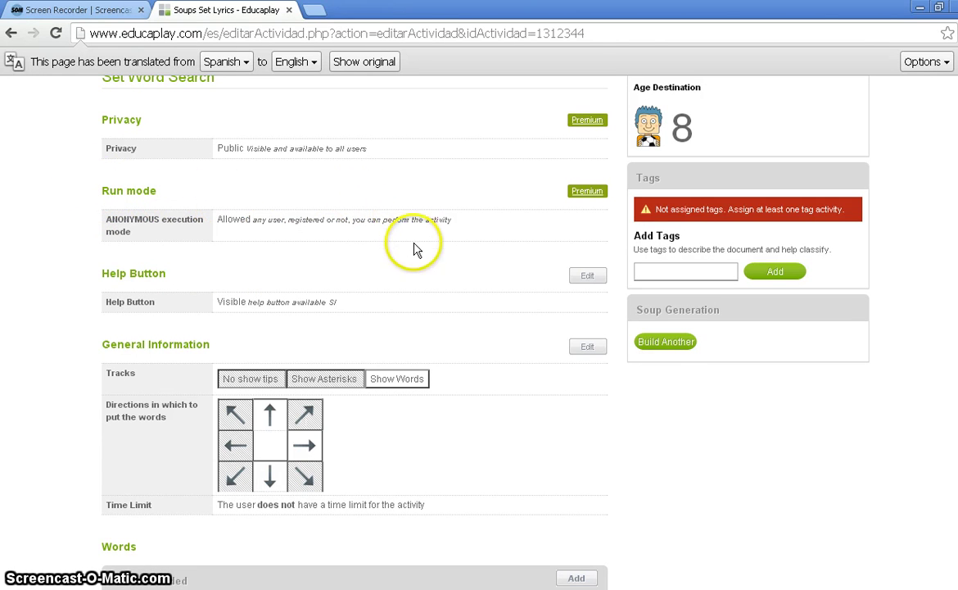
scroll(209, 258, down, 1)
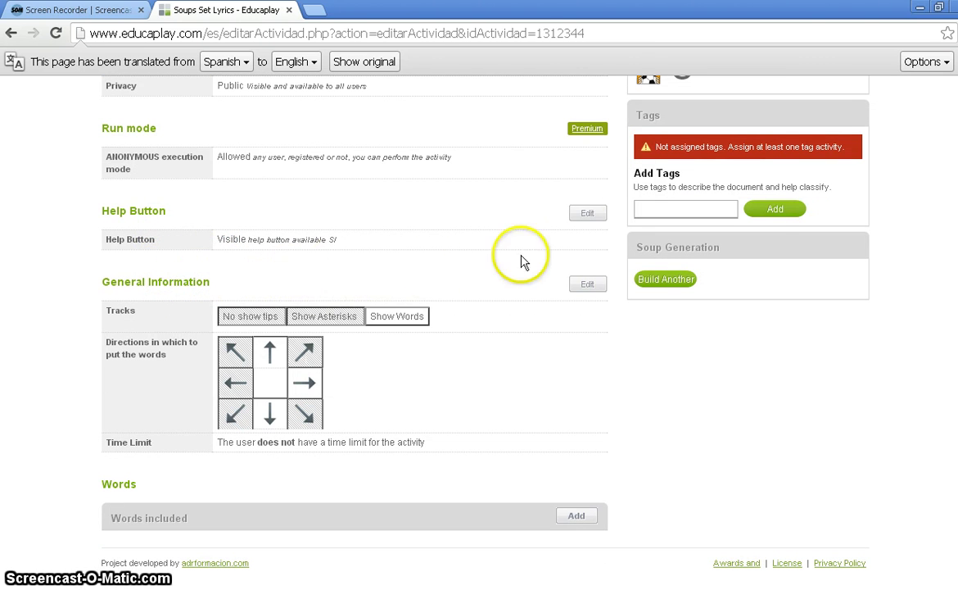
click(589, 212)
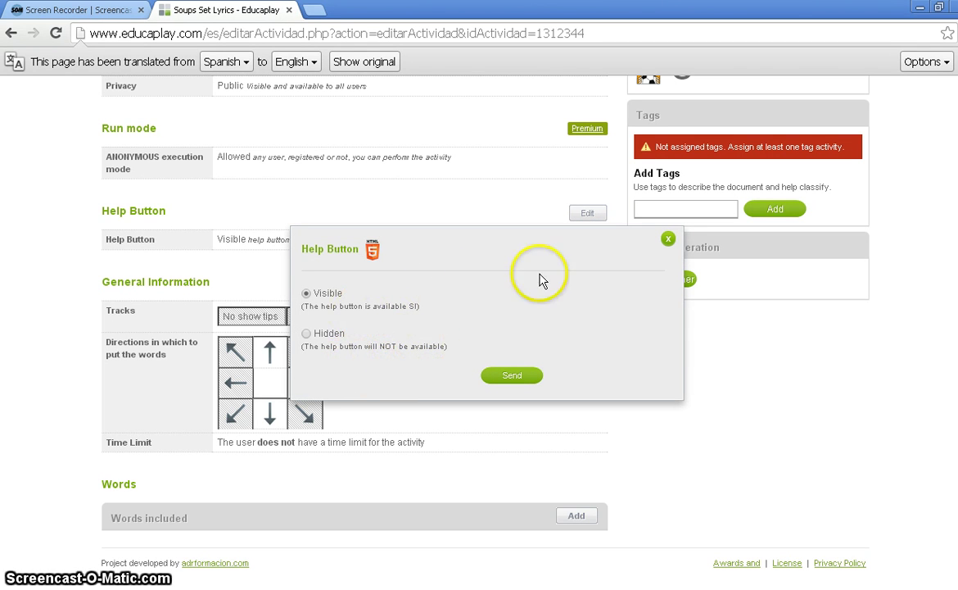
click(668, 240)
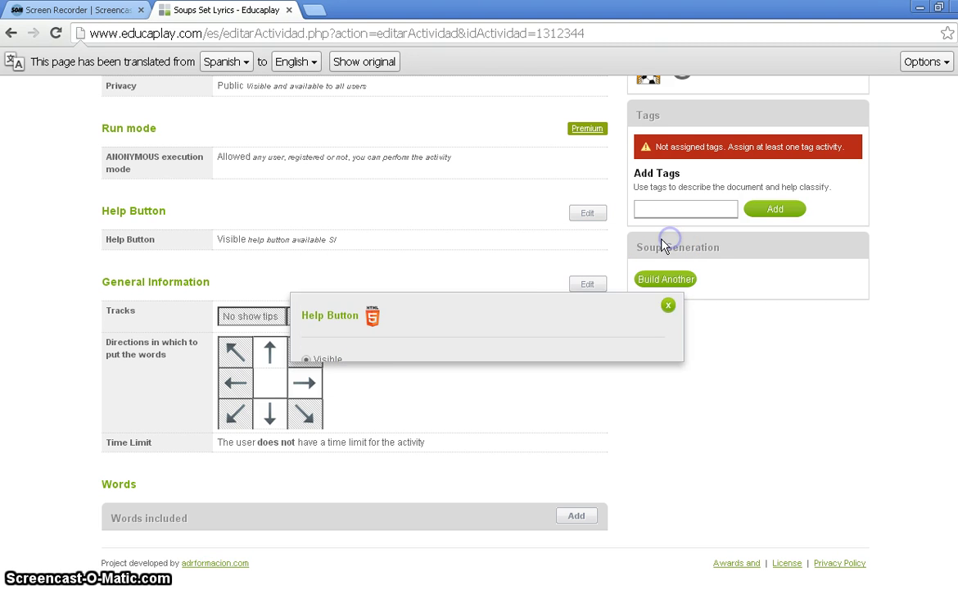
Step: Inspect the general information options for word hints, word directions and time limit
click(574, 293)
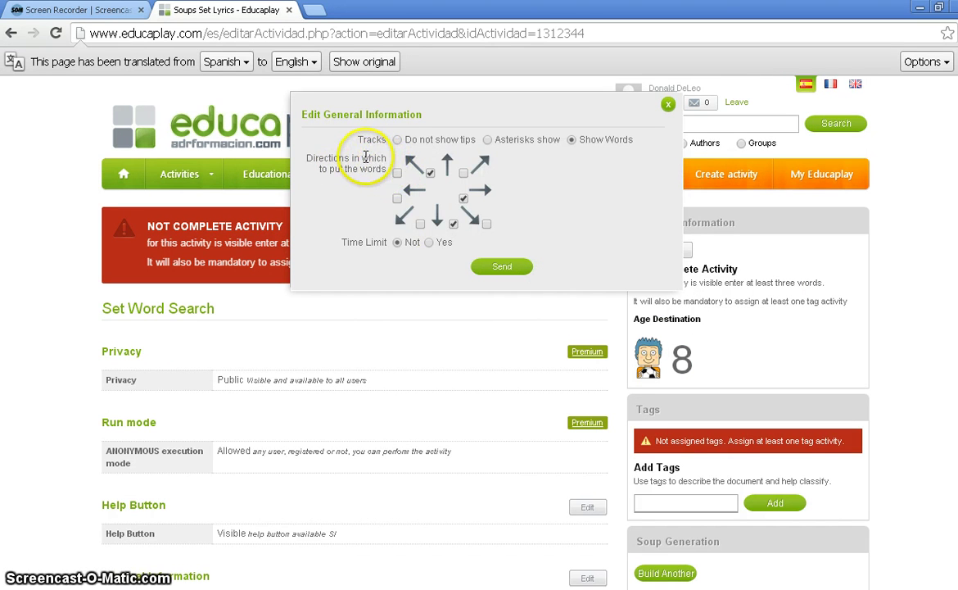
mouse_move(411, 166)
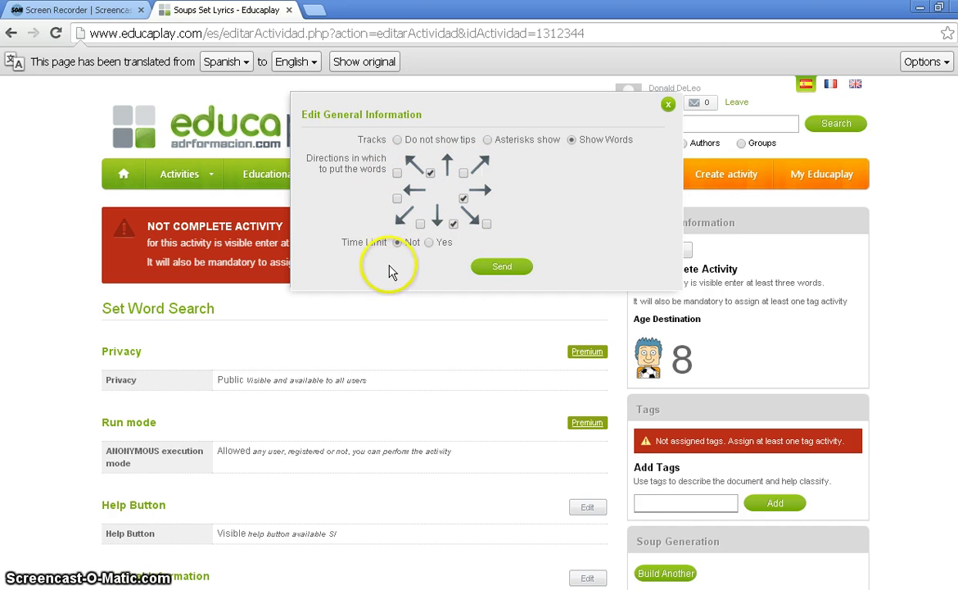
click(667, 104)
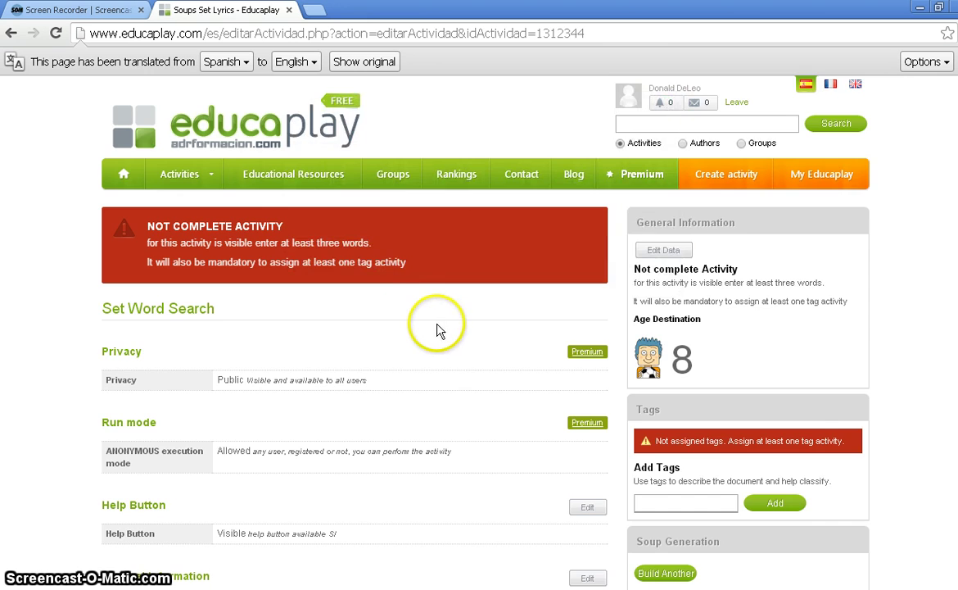
Step: Add the words Red, Orange, Yellow, Blue and Green to the word search
scroll(393, 307, down, 4)
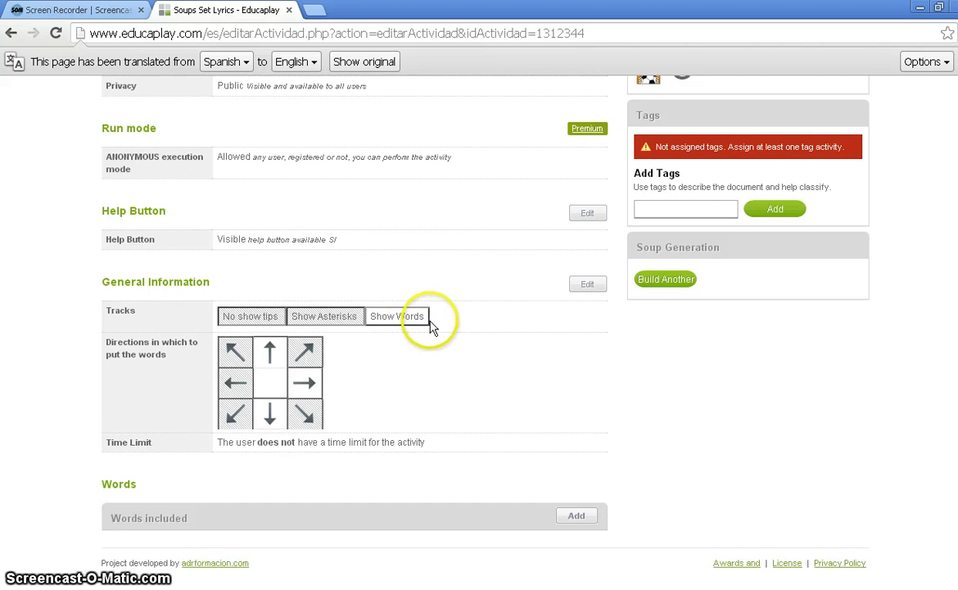
click(571, 518)
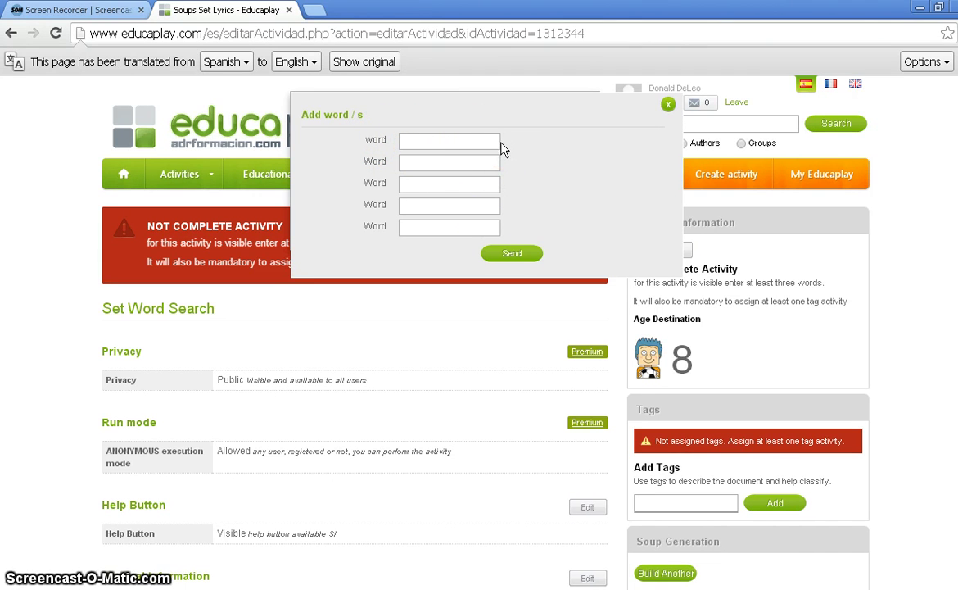
click(471, 143)
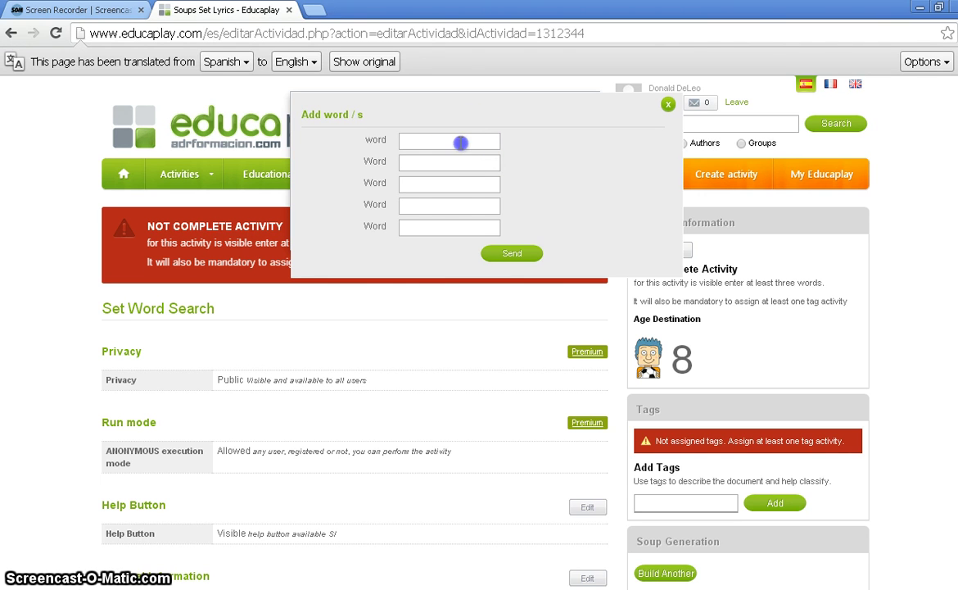
click(440, 199)
text(Red)
key(Tab)
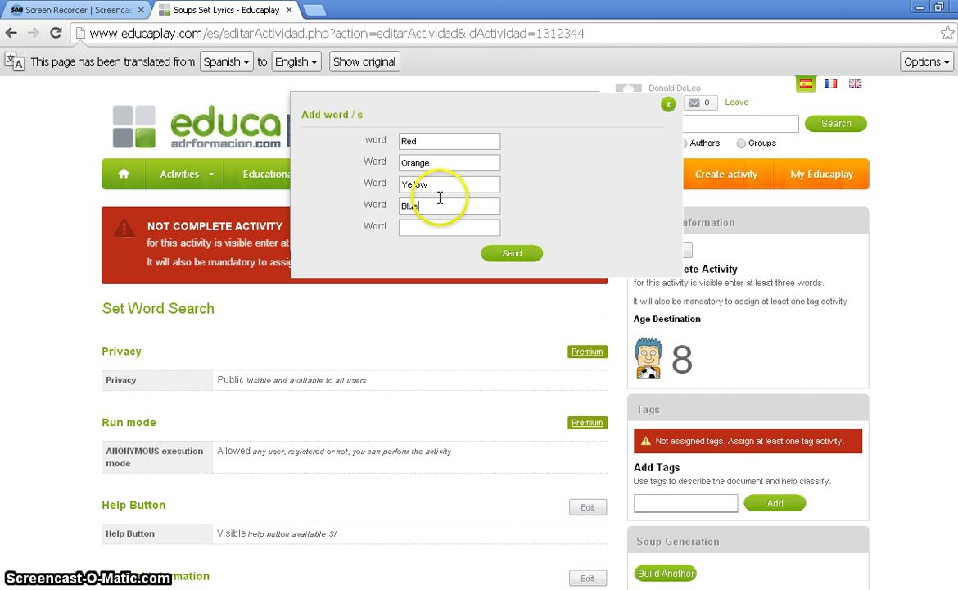
text(Green)
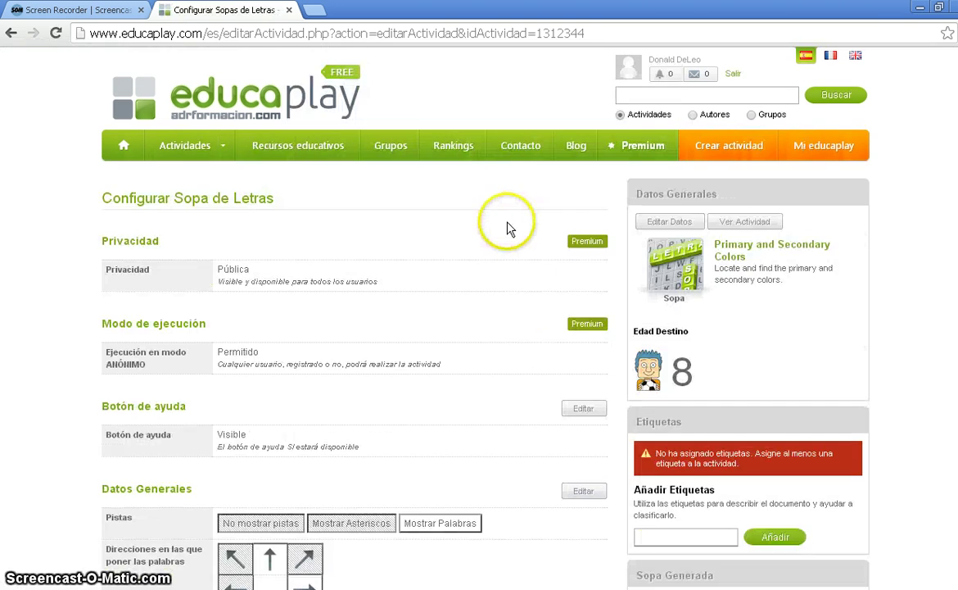
Step: Add the word Purple to the word search's included words
scroll(506, 285, down, 2)
scroll(395, 449, down, 1)
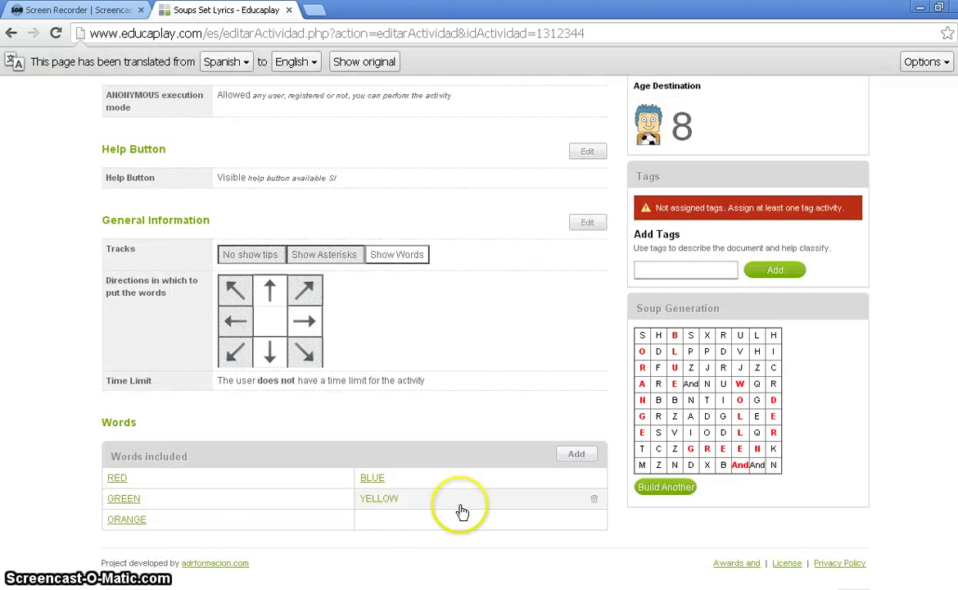
click(572, 455)
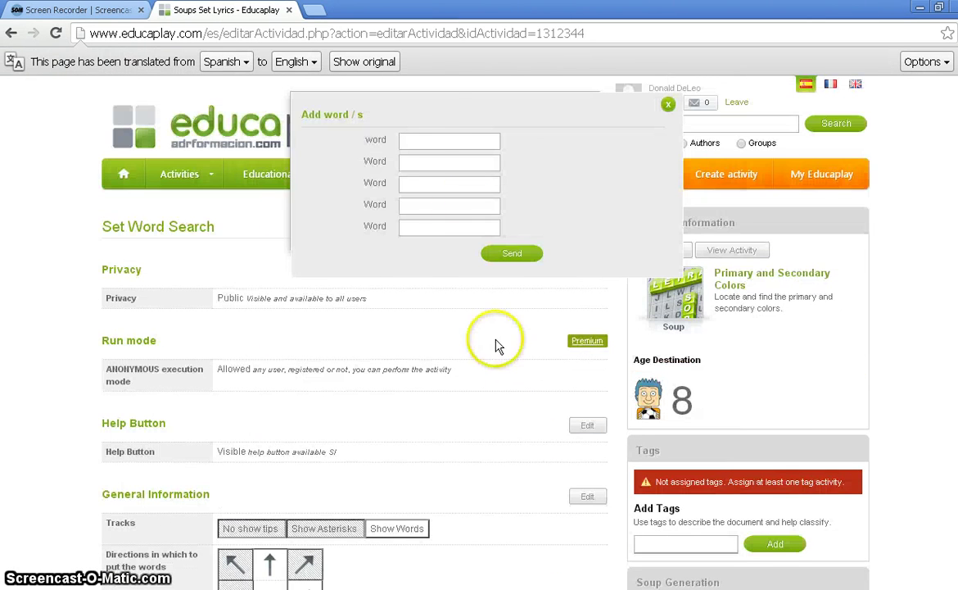
click(424, 140)
text(P)
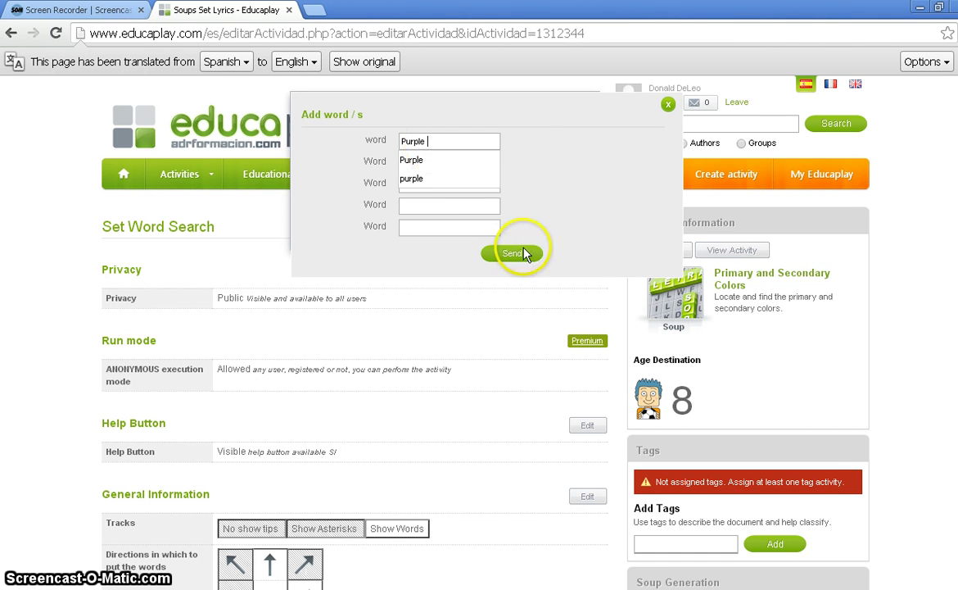
text(urple)
click(523, 256)
click(491, 255)
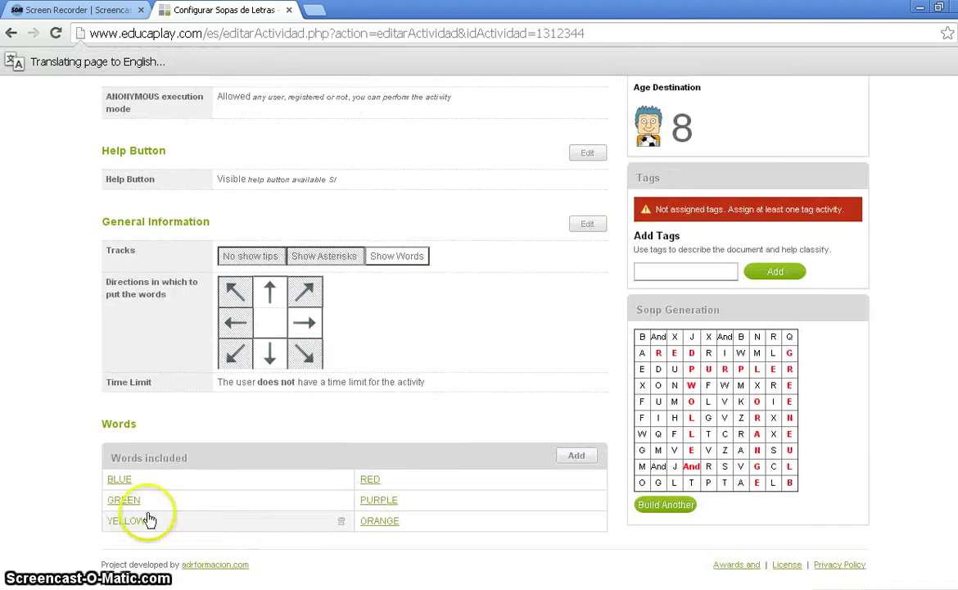
Step: View the finished Primary and Secondary Colors activity, skip the advertisement and start the word search
scroll(487, 451, up, 5)
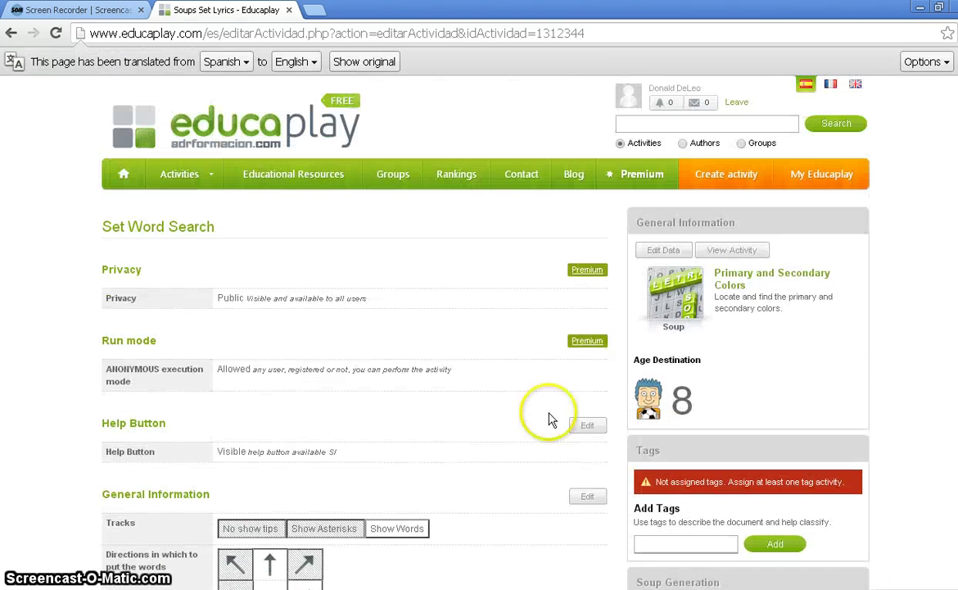
click(715, 253)
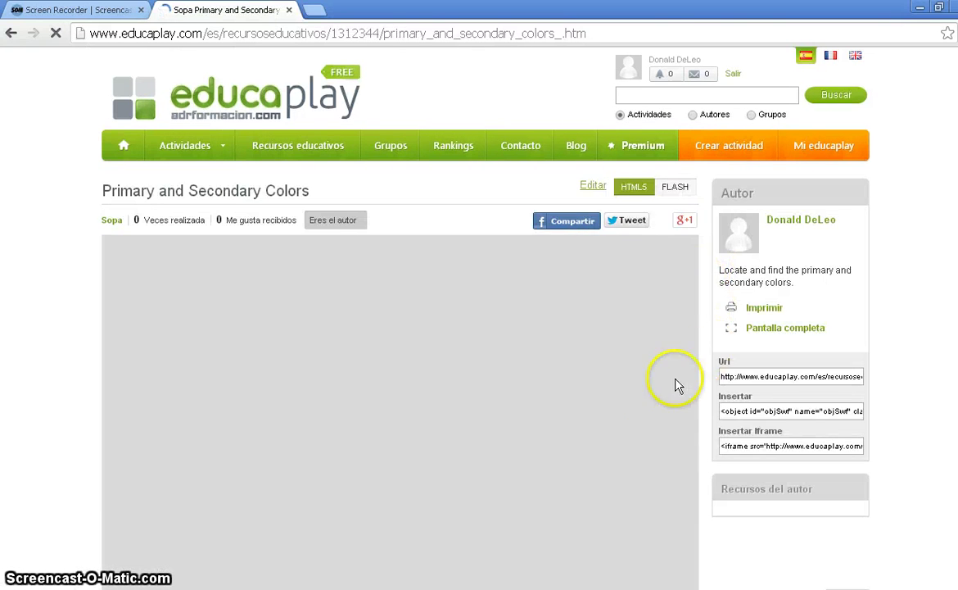
scroll(600, 405, down, 2)
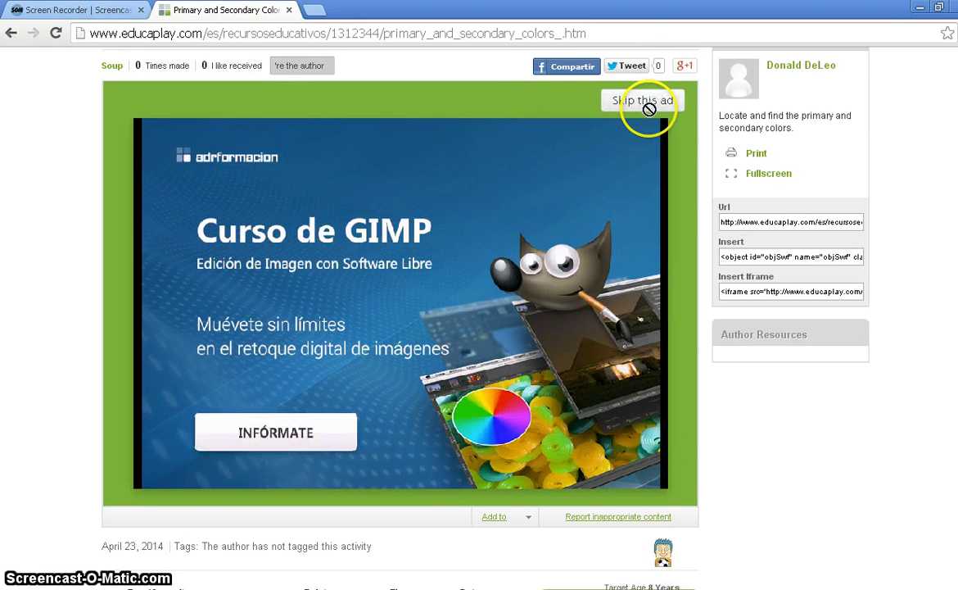
click(643, 100)
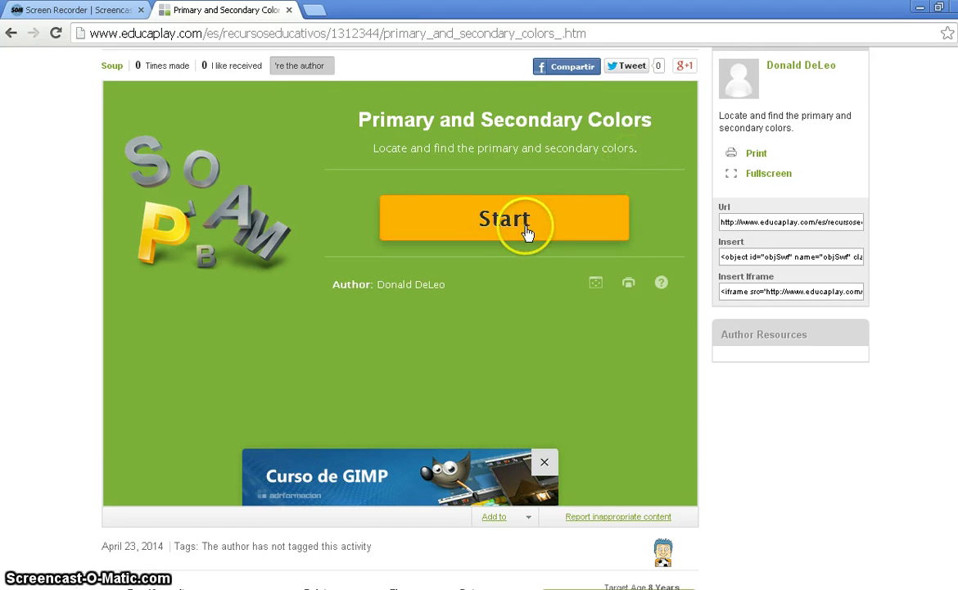
click(391, 223)
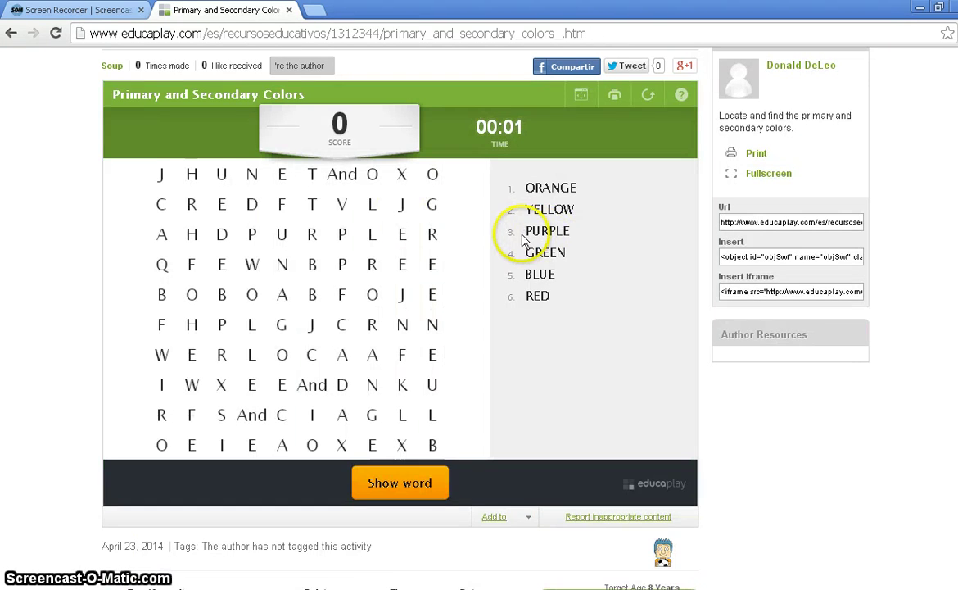